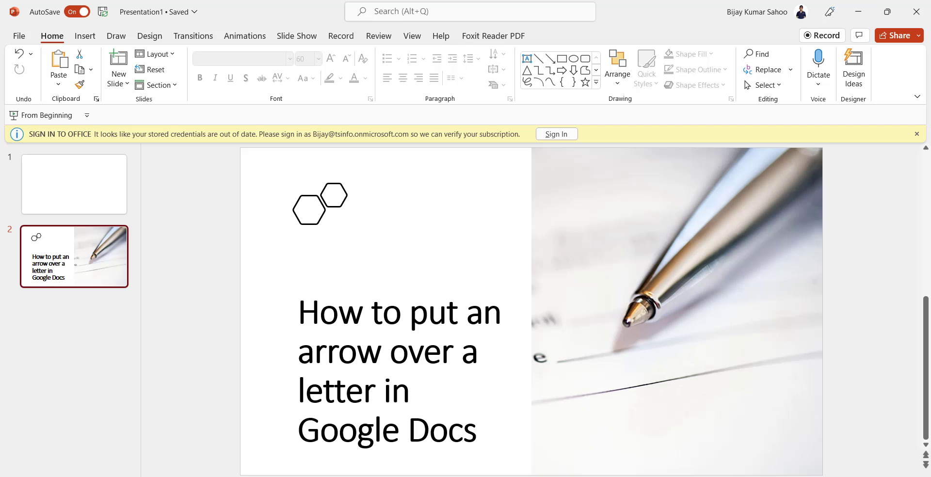
In Chrome, go to docs.google.com and start a new Blank document
{"action": "left_click", "coordinate": [491, 464]}
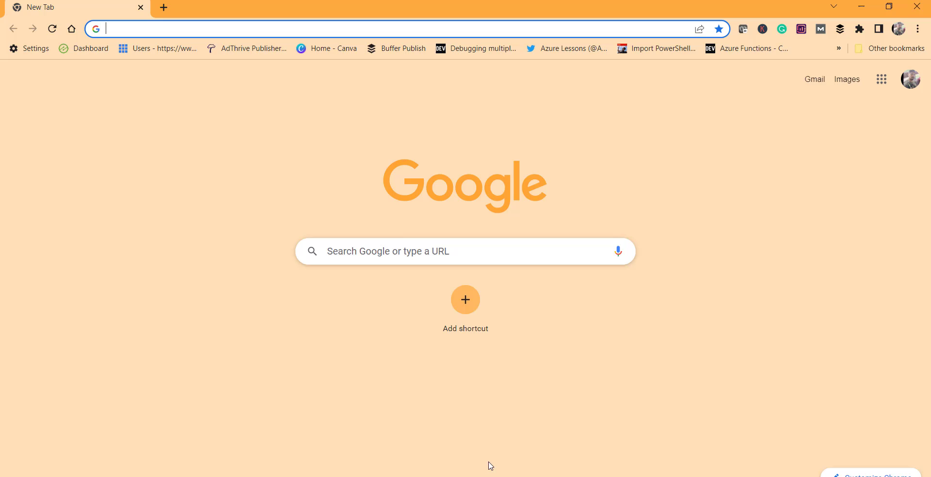
{"action": "right_click", "coordinate": [220, 29]}
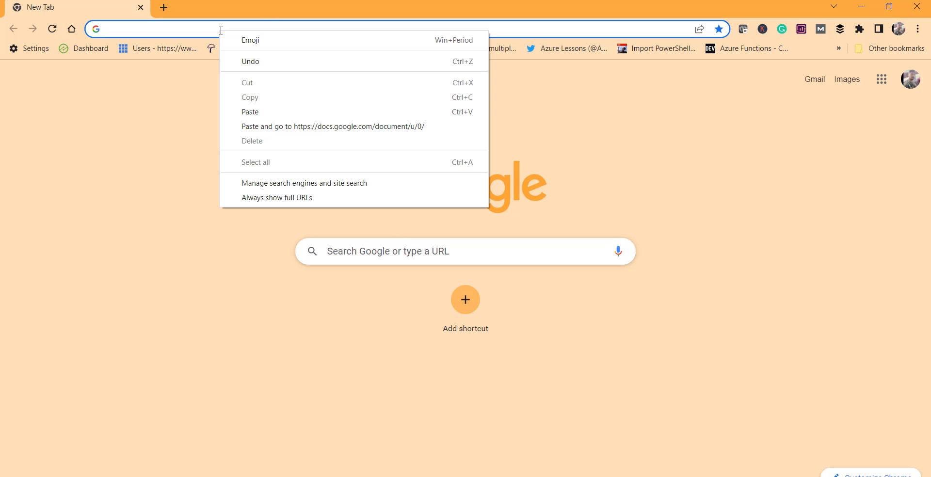
{"action": "left_click", "coordinate": [354, 132]}
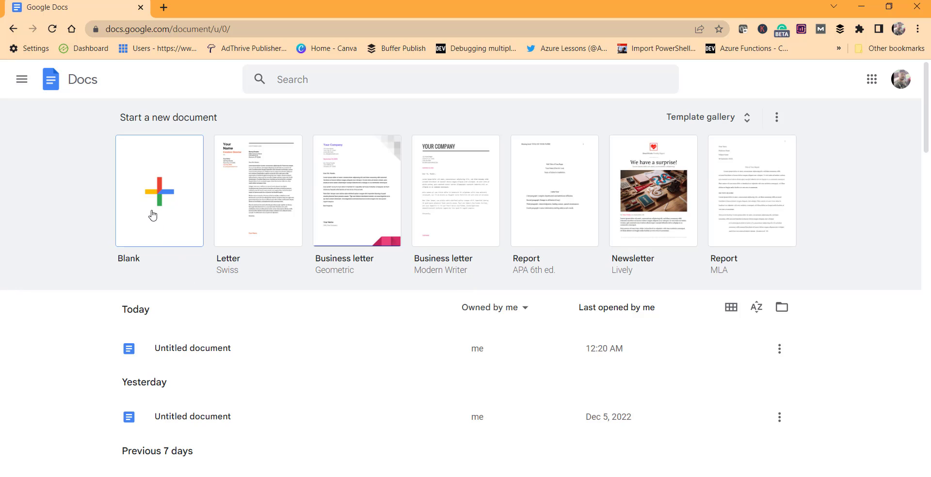
{"action": "left_click", "coordinate": [161, 196]}
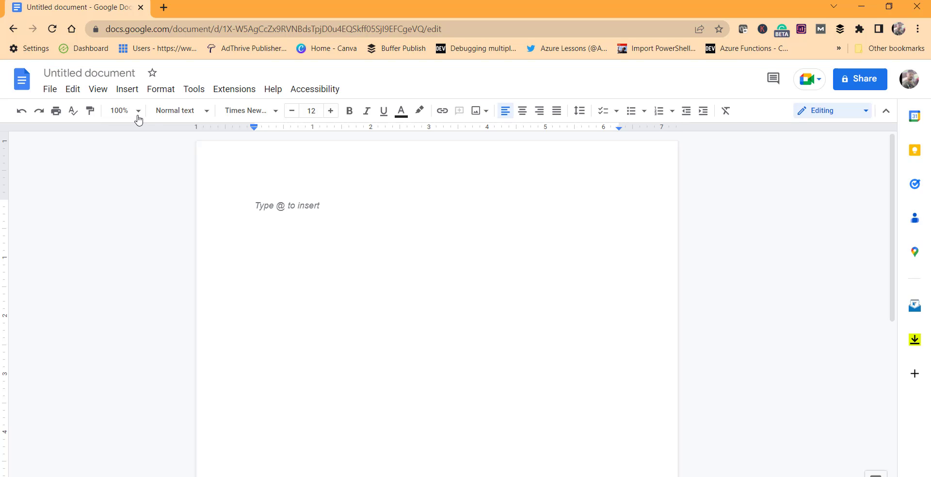
Turn on Show equation toolbar from the View menu, toggling it off and back on
{"action": "left_click", "coordinate": [96, 96]}
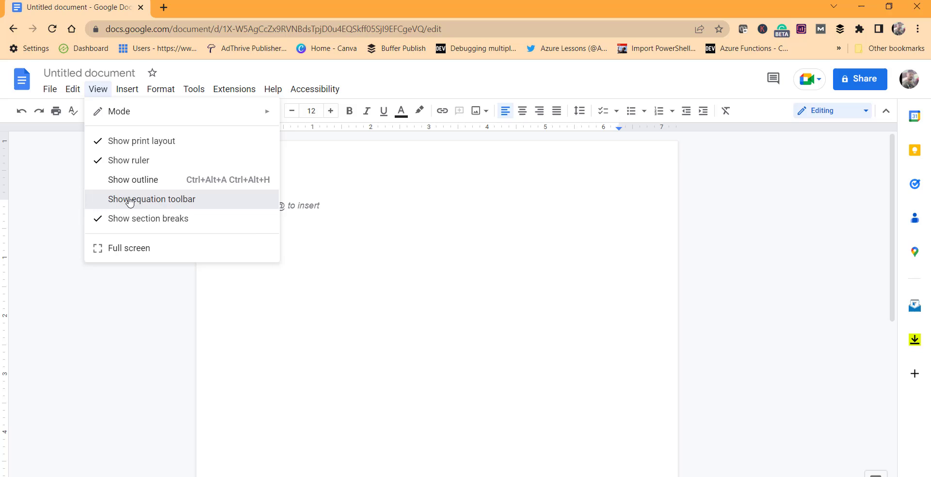
{"action": "left_click", "coordinate": [130, 201]}
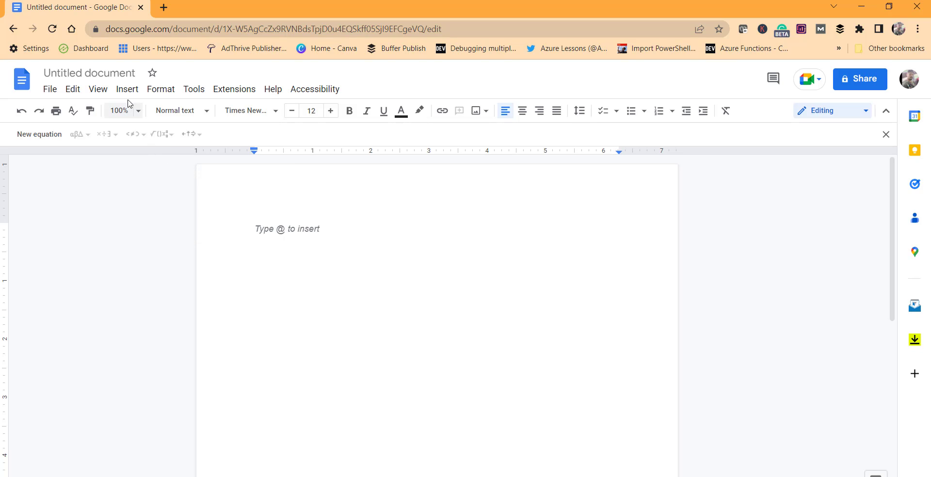
{"action": "left_click", "coordinate": [97, 95]}
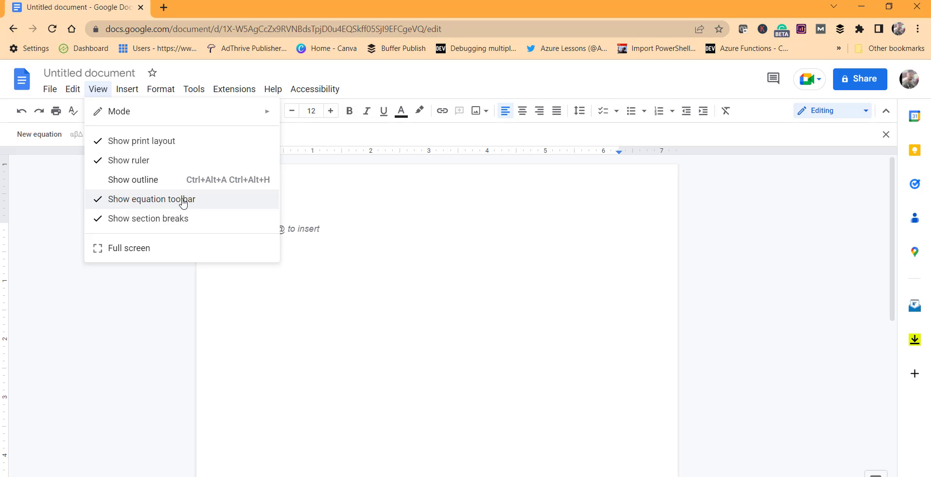
{"action": "left_click", "coordinate": [61, 191]}
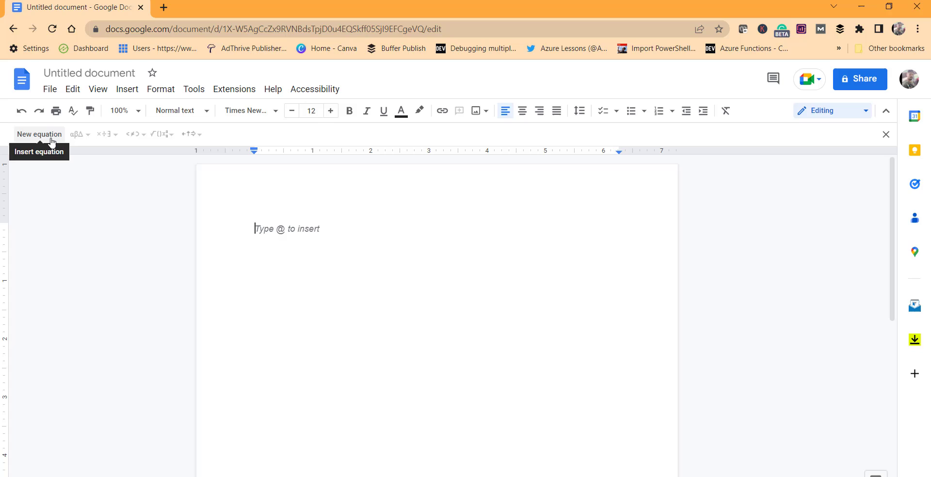
{"action": "left_click", "coordinate": [99, 92]}
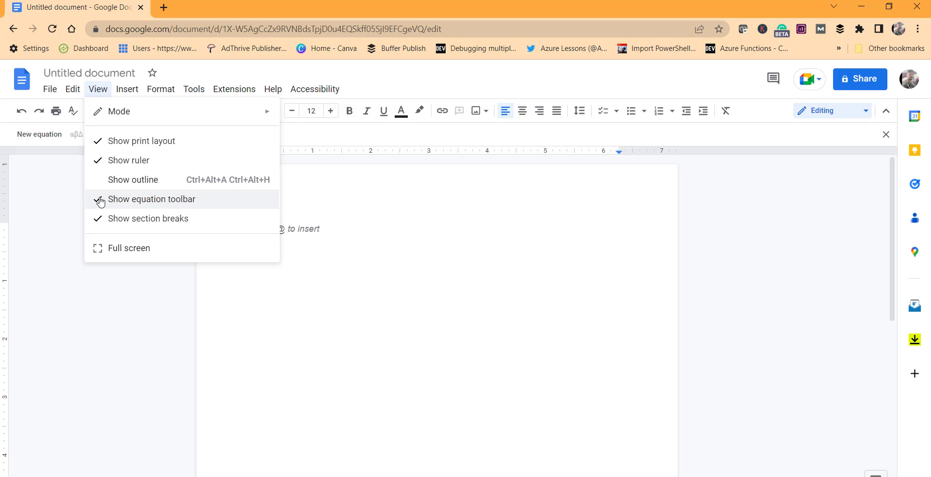
{"action": "left_click", "coordinate": [101, 202]}
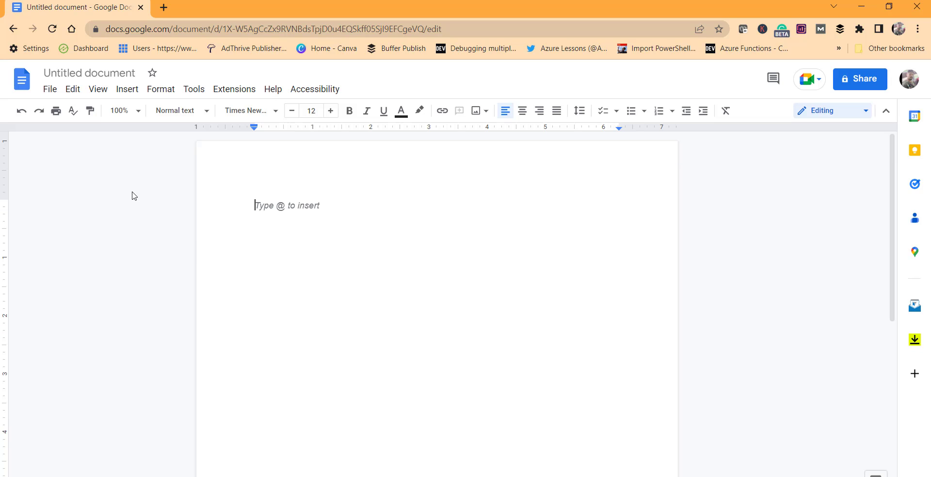
{"action": "left_click", "coordinate": [95, 96]}
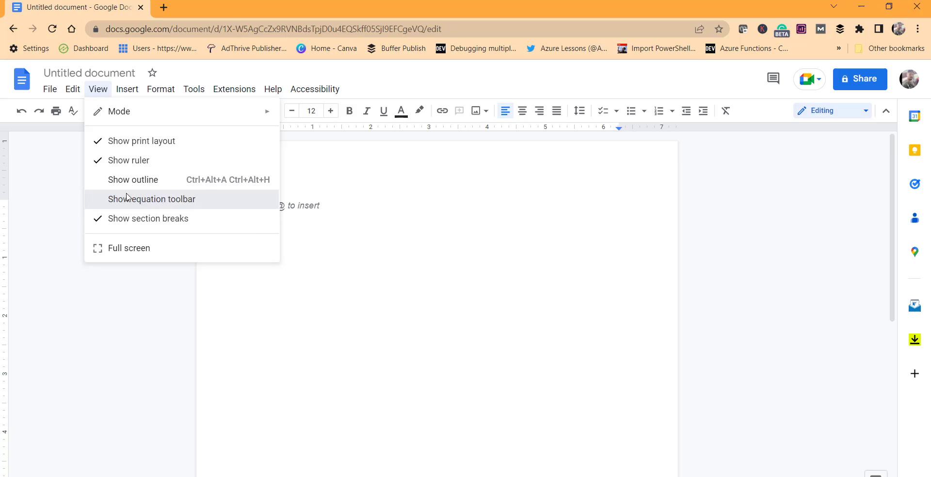
{"action": "left_click", "coordinate": [145, 199]}
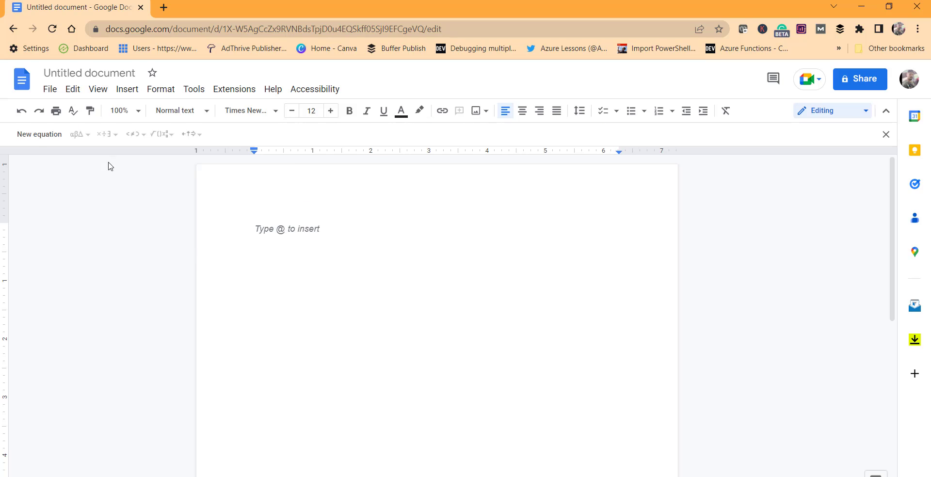
Insert a new equation at the start of the document and set the zoom to 150%
{"action": "left_click", "coordinate": [43, 135]}
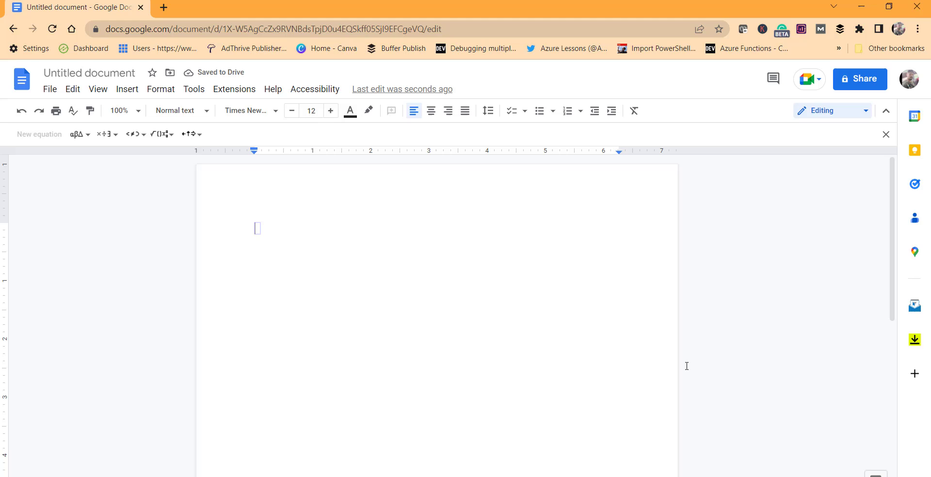
{"action": "left_click", "coordinate": [137, 111]}
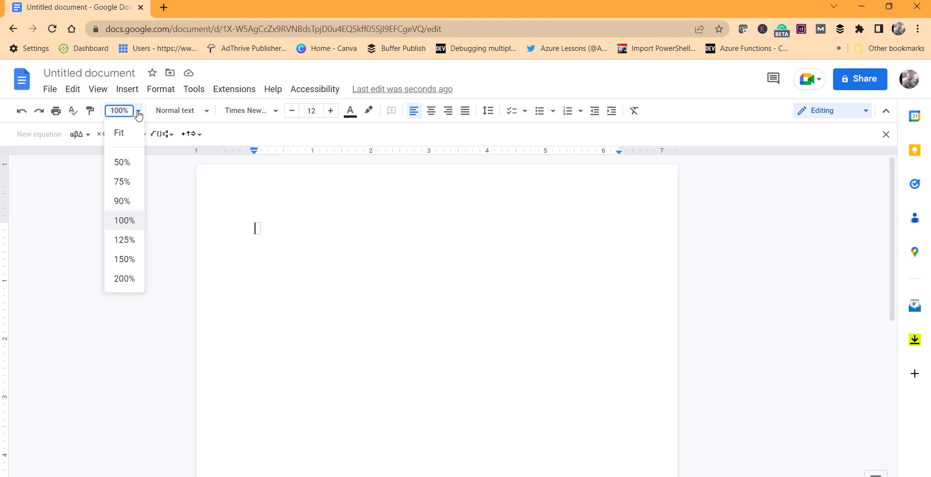
{"action": "left_click", "coordinate": [124, 259]}
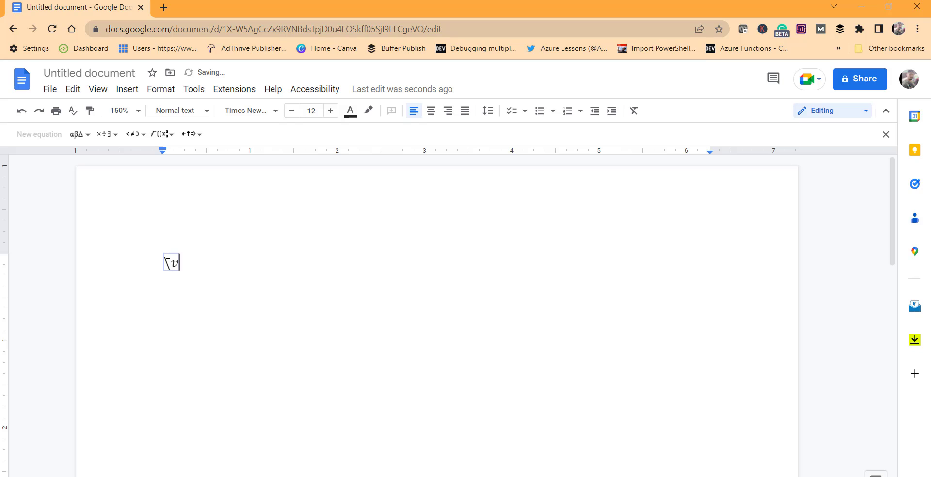
Type \vec into the equation box to add a vector arrow
{"action": "type", "text": "ec"}
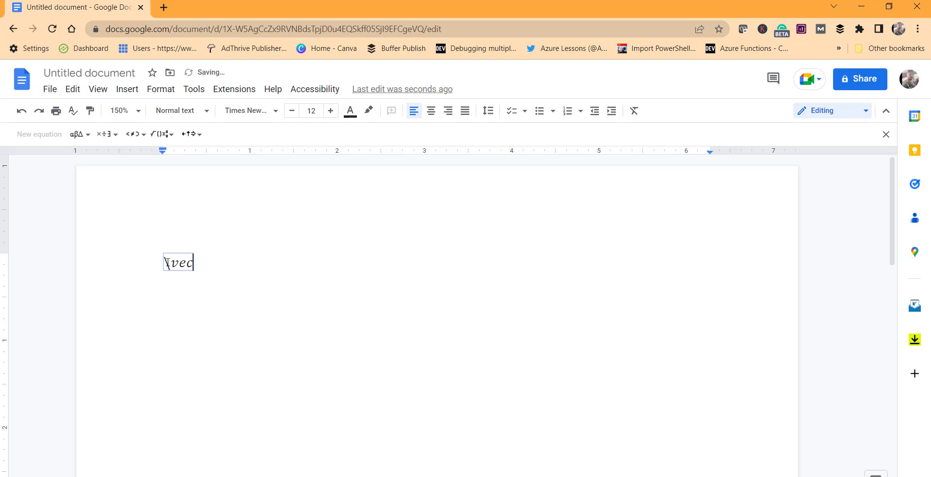